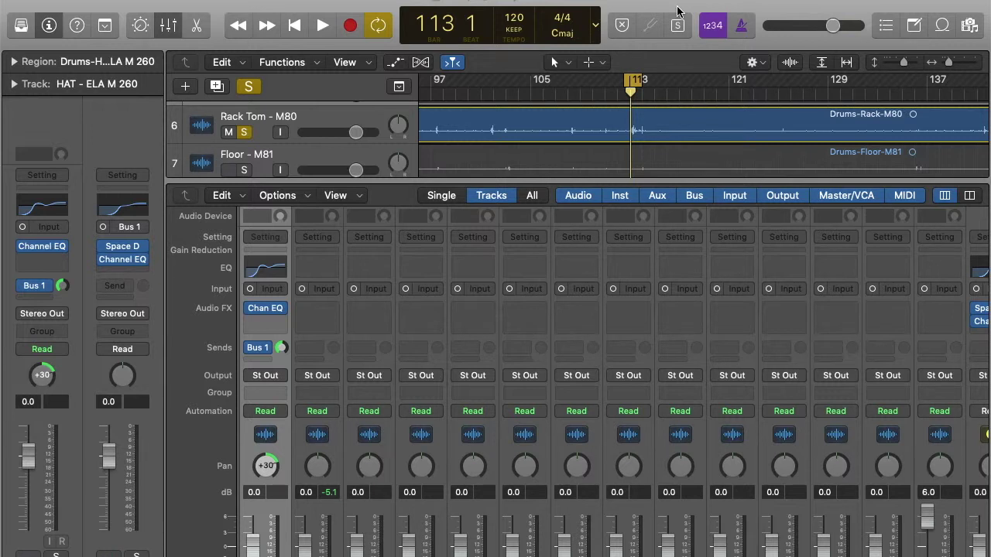
- Audition the Rack Tom track, then insert a Compressor on it using the Studio FET model and graph display
{"action": "key", "text": "space"}
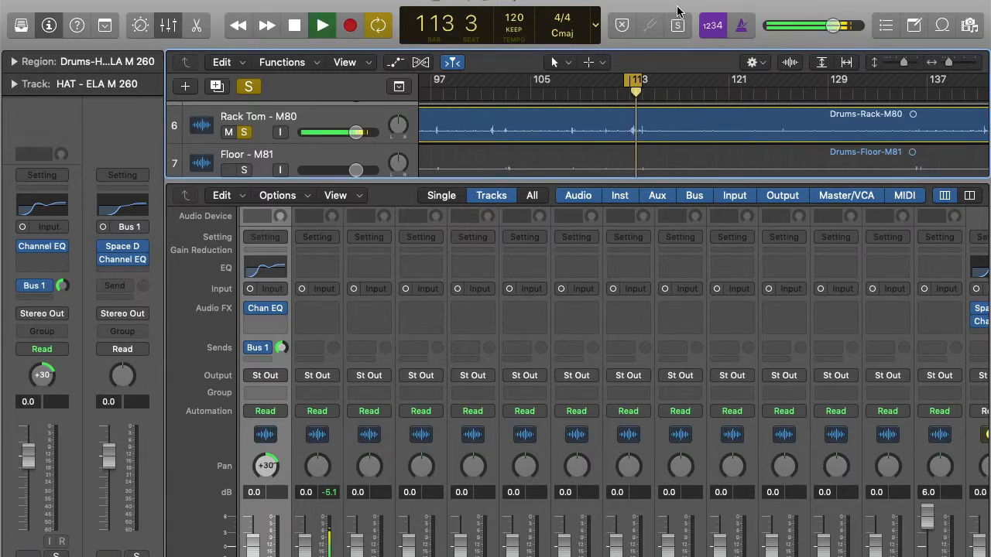
{"action": "key", "text": "space"}
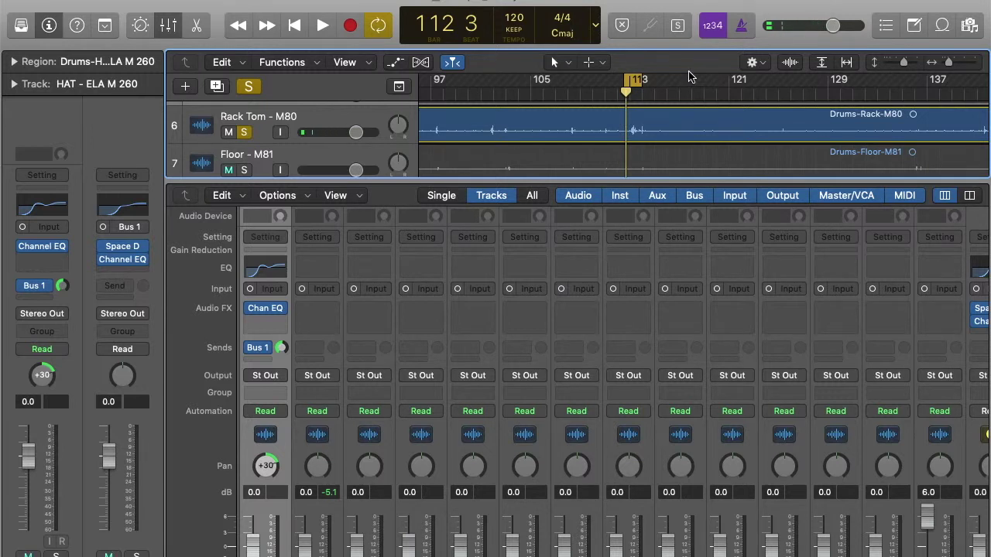
{"action": "left_click", "coordinate": [334, 114]}
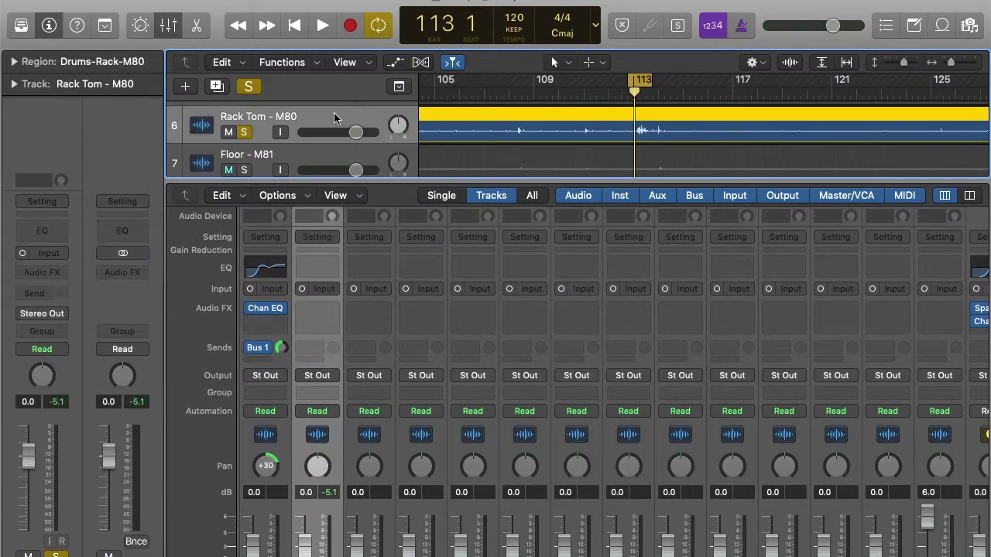
{"action": "left_click", "coordinate": [54, 221]}
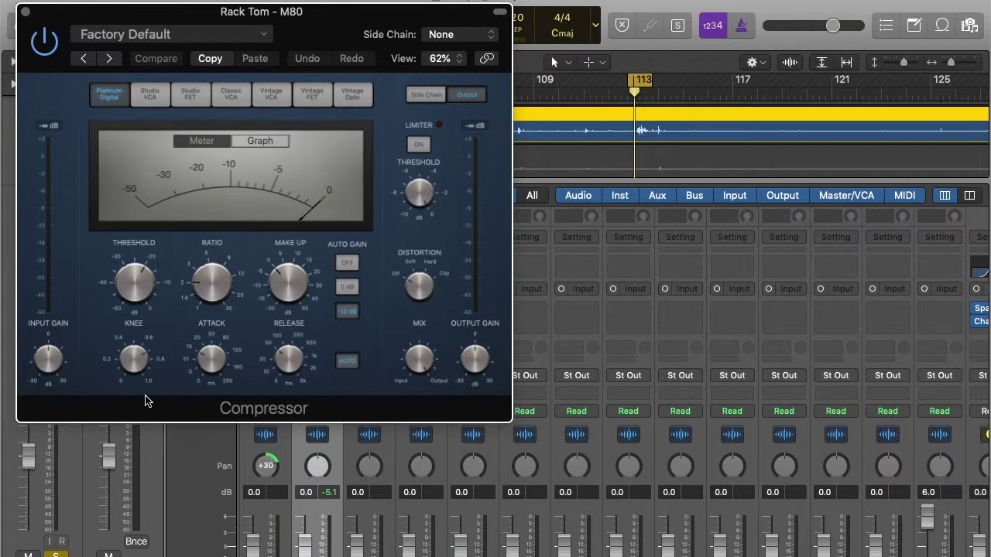
{"action": "left_click", "coordinate": [190, 94]}
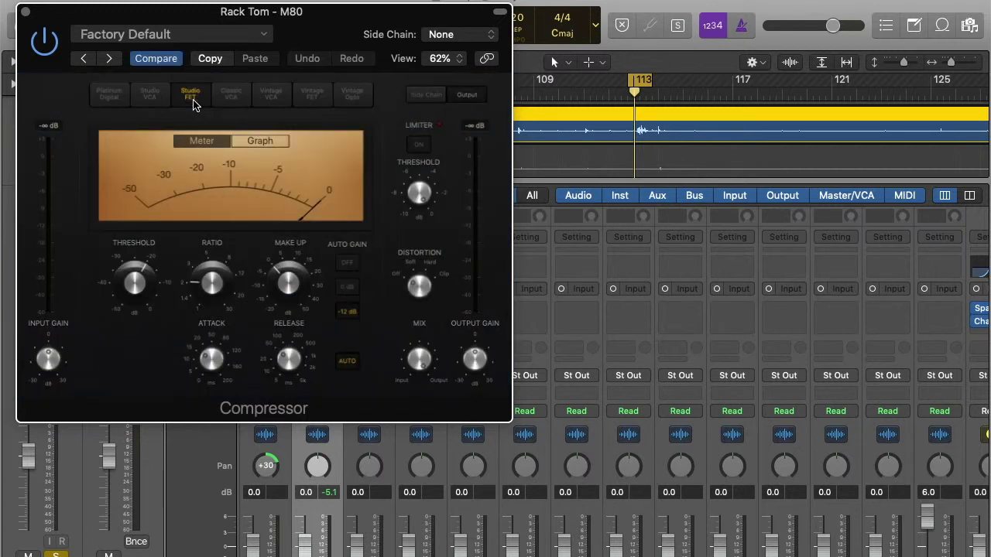
{"action": "left_click", "coordinate": [270, 142]}
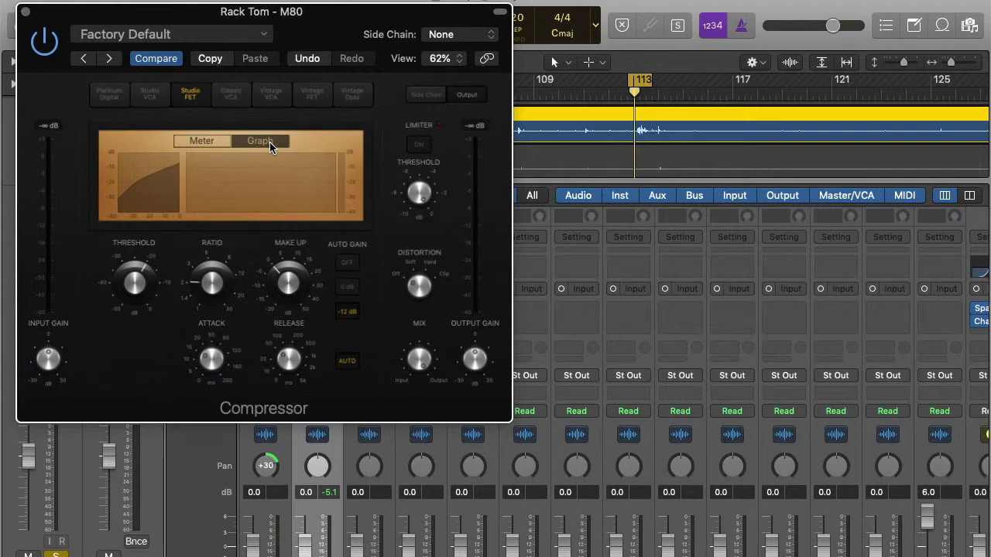
- Raise the Rack Tom compressor's ratio and set its threshold to -16.5 dB during looped playback
{"action": "key", "text": "space"}
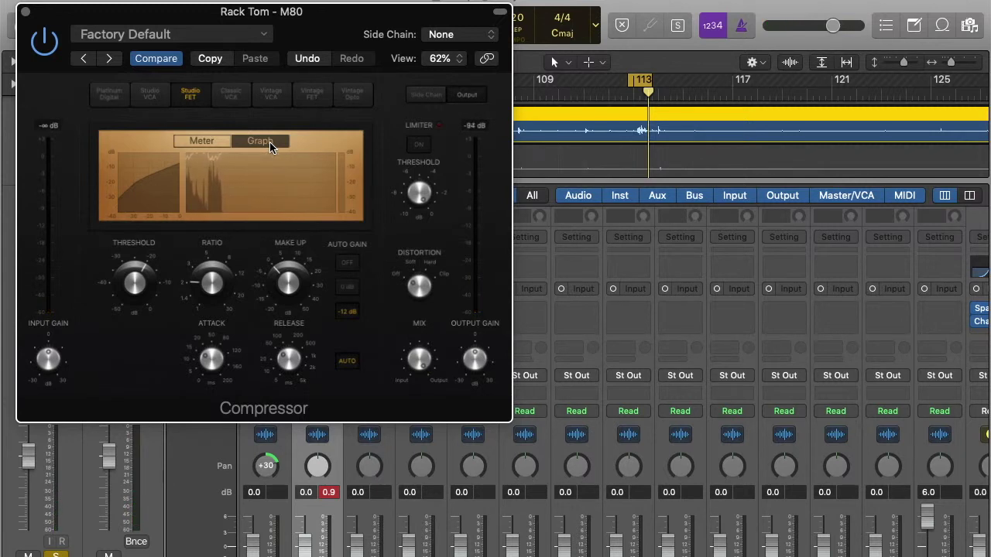
{"action": "mouse_move", "coordinate": [207, 290]}
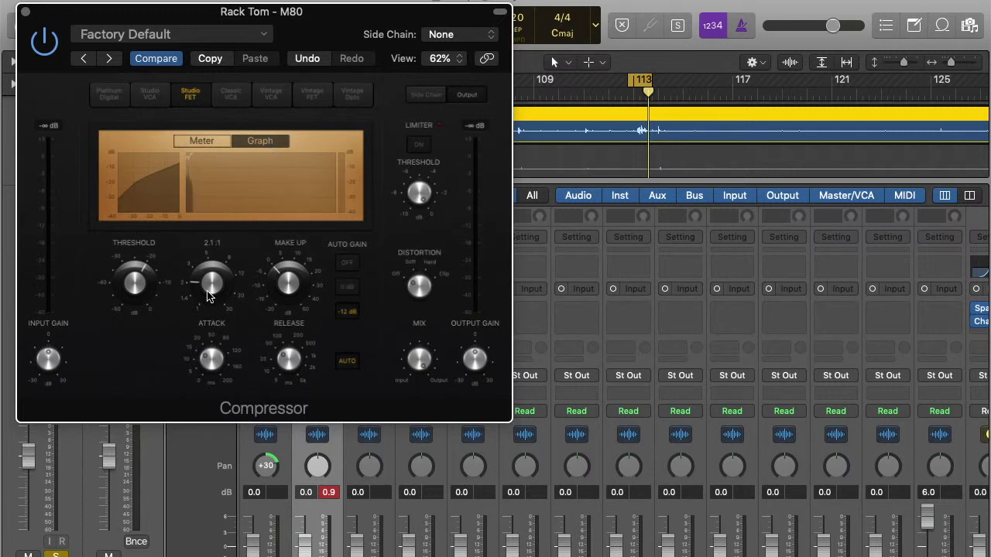
{"action": "left_click_drag", "start_coordinate": [208, 298], "coordinate": [210, 280]}
{"action": "left_click_drag", "start_coordinate": [210, 278], "coordinate": [210, 266]}
{"action": "key", "text": "space"}
{"action": "mouse_move", "coordinate": [135, 279]}
{"action": "left_mouse_down"}
{"action": "mouse_move", "coordinate": [135, 271]}
{"action": "mouse_move", "coordinate": [135, 282]}
{"action": "left_mouse_up"}
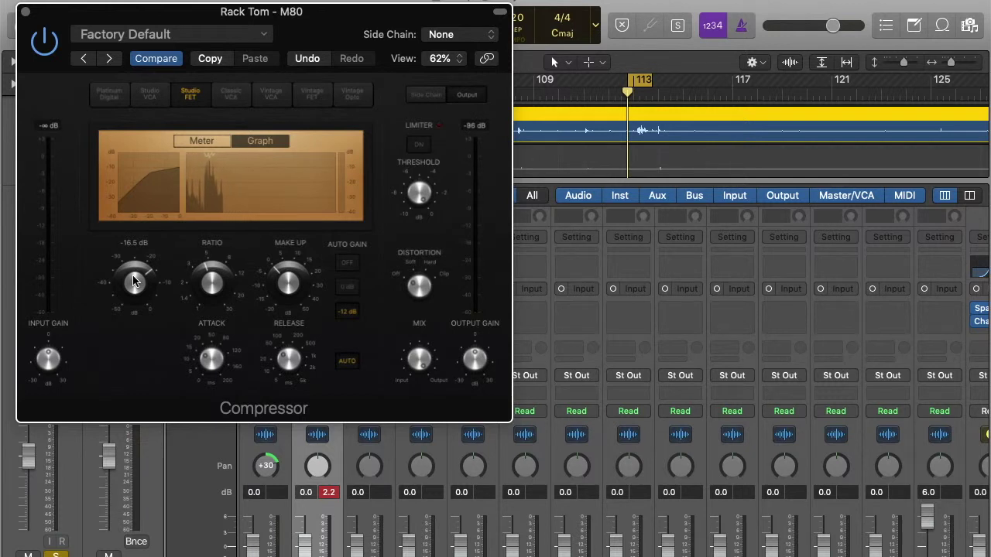
{"action": "left_click", "coordinate": [24, 12]}
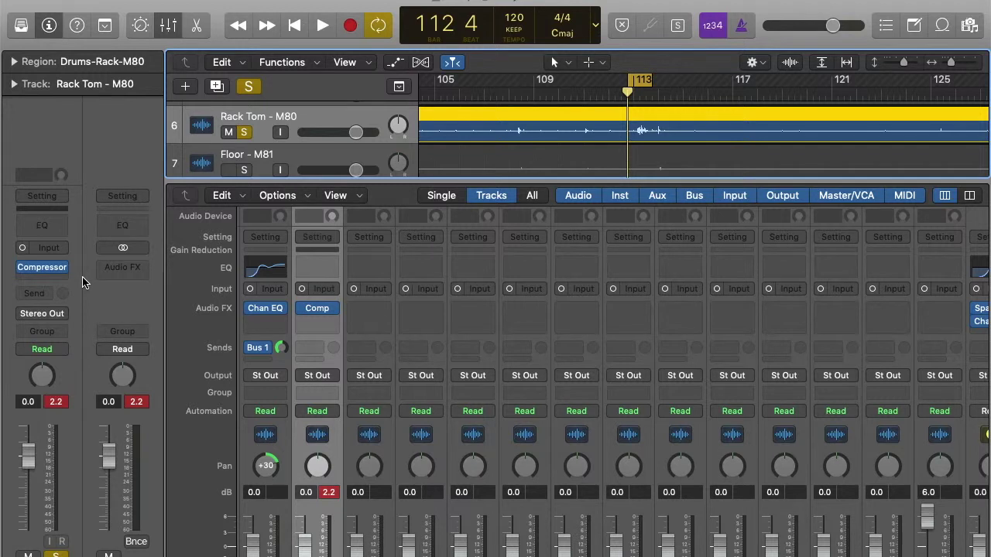
- Add a Channel EQ to the Rack Tom track and boost the 100 Hz band at 138 Hz by +3.5 dB with Q 0.67
{"action": "left_click", "coordinate": [54, 232]}
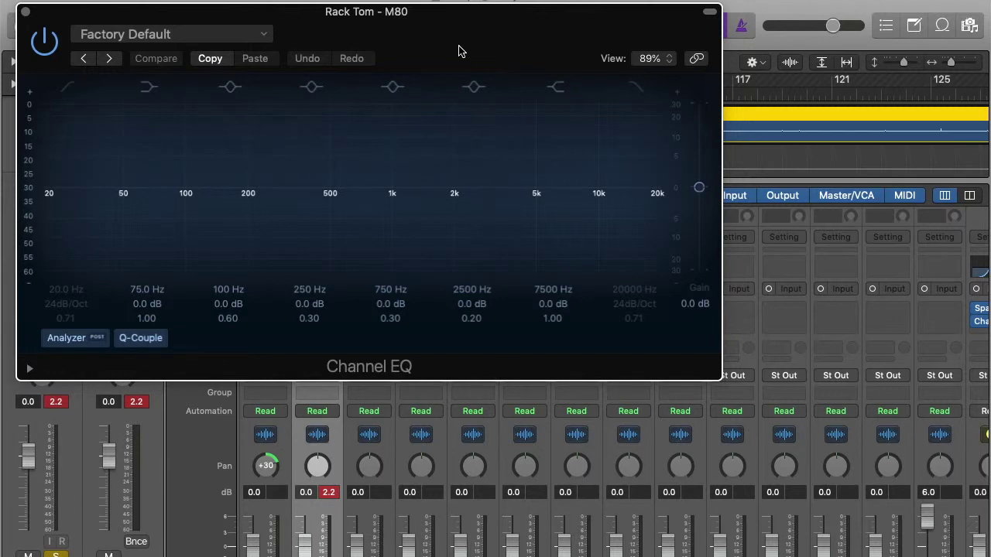
{"action": "key", "text": "space"}
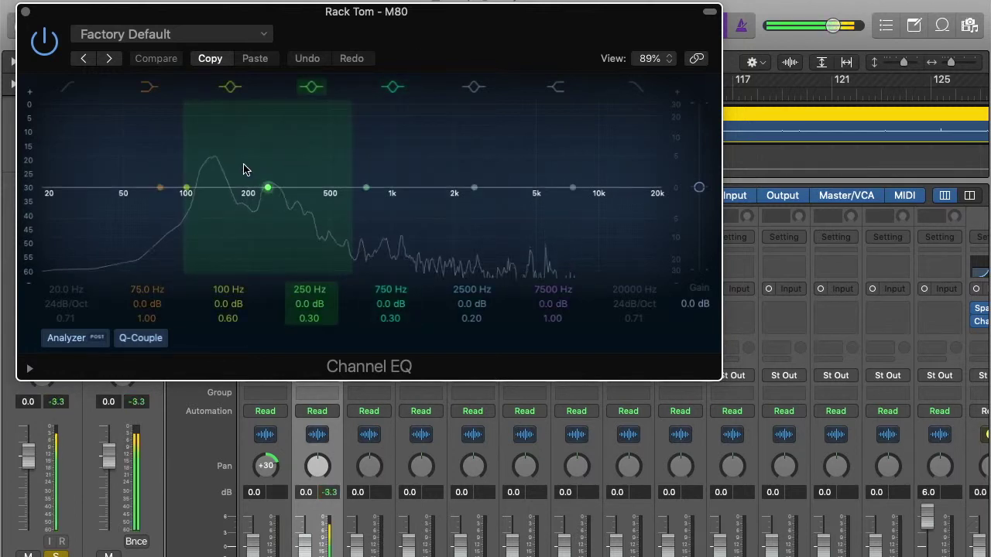
{"action": "left_click_drag", "start_coordinate": [182, 163], "coordinate": [259, 124]}
{"action": "left_click_drag", "start_coordinate": [231, 320], "coordinate": [231, 314]}
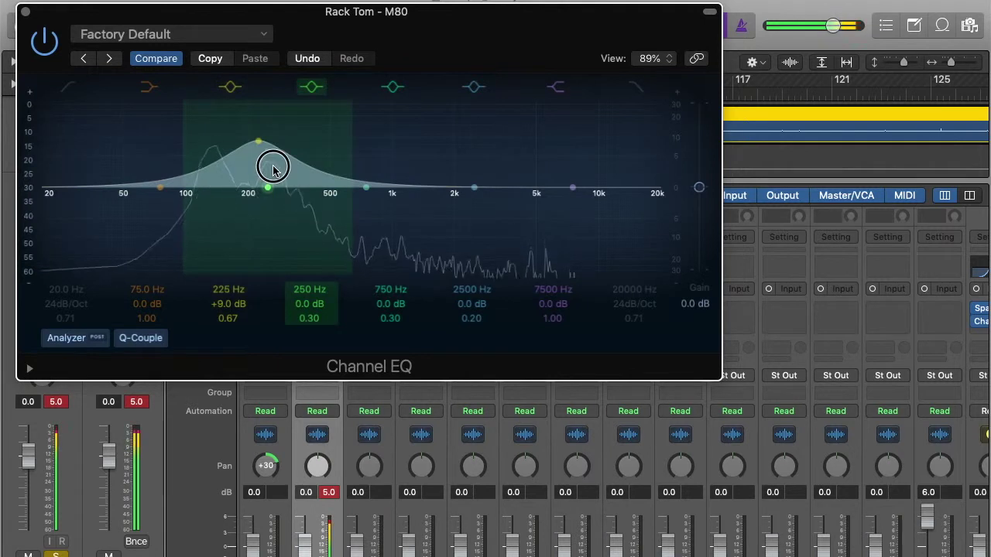
{"action": "left_click_drag", "start_coordinate": [256, 167], "coordinate": [220, 180]}
{"action": "left_click", "coordinate": [229, 318]}
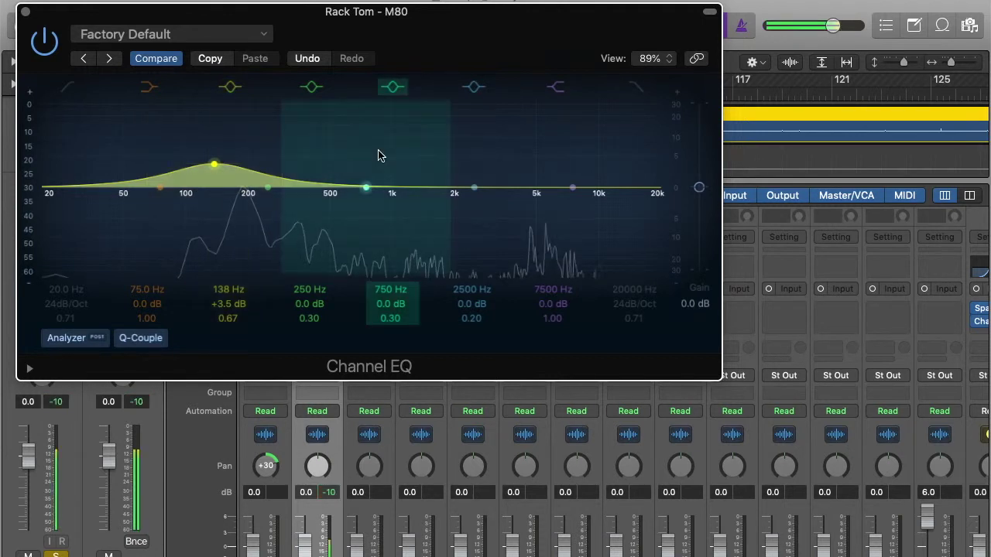
- Sweep the 750 Hz EQ band for attack and set it to 1820 Hz, +1.0 dB, Q 0.93
{"action": "left_click_drag", "start_coordinate": [375, 161], "coordinate": [377, 148]}
{"action": "left_click_drag", "start_coordinate": [390, 318], "coordinate": [389, 298]}
{"action": "left_click_drag", "start_coordinate": [370, 164], "coordinate": [459, 133]}
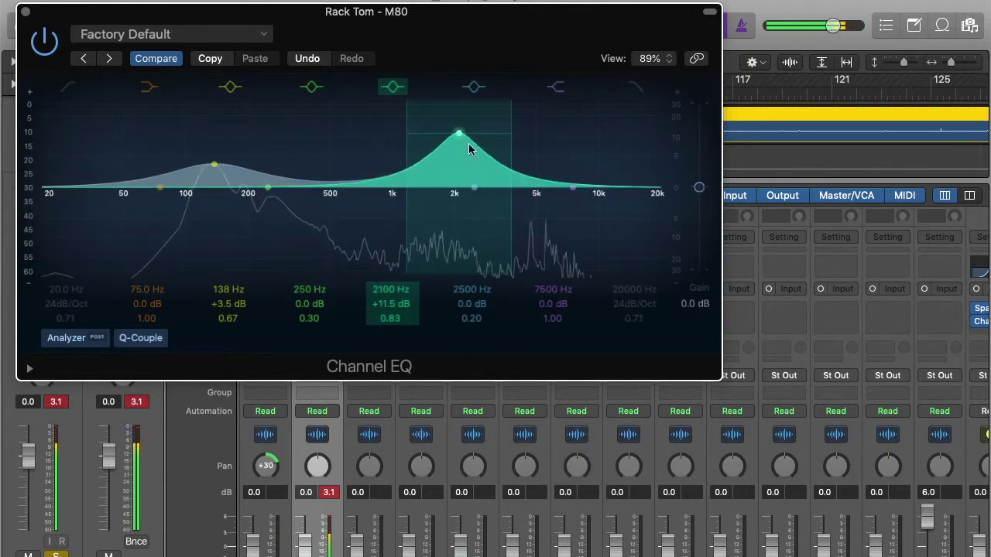
{"action": "mouse_move", "coordinate": [390, 318]}
{"action": "left_mouse_down"}
{"action": "mouse_move", "coordinate": [391, 302]}
{"action": "mouse_move", "coordinate": [392, 317]}
{"action": "left_mouse_up"}
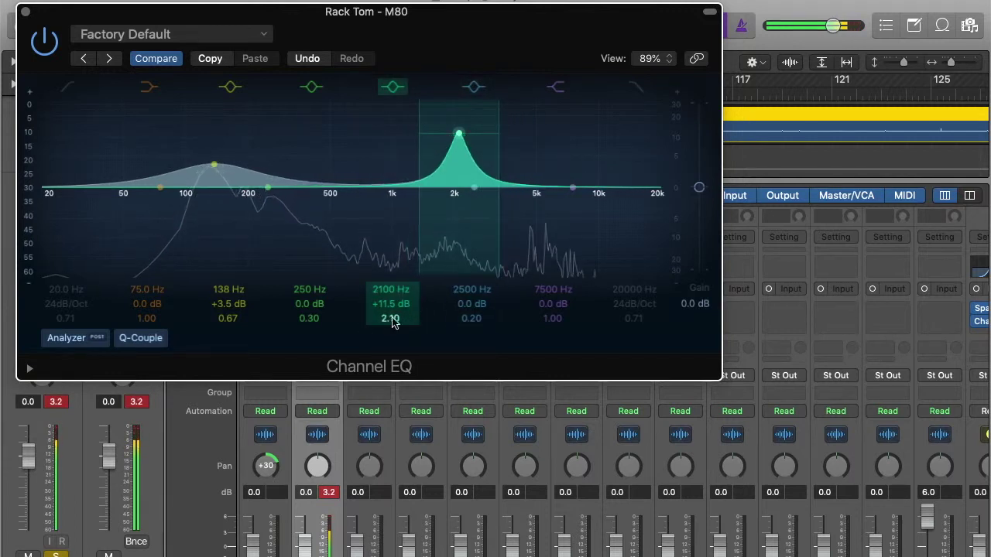
{"action": "left_click_drag", "start_coordinate": [459, 133], "coordinate": [421, 168]}
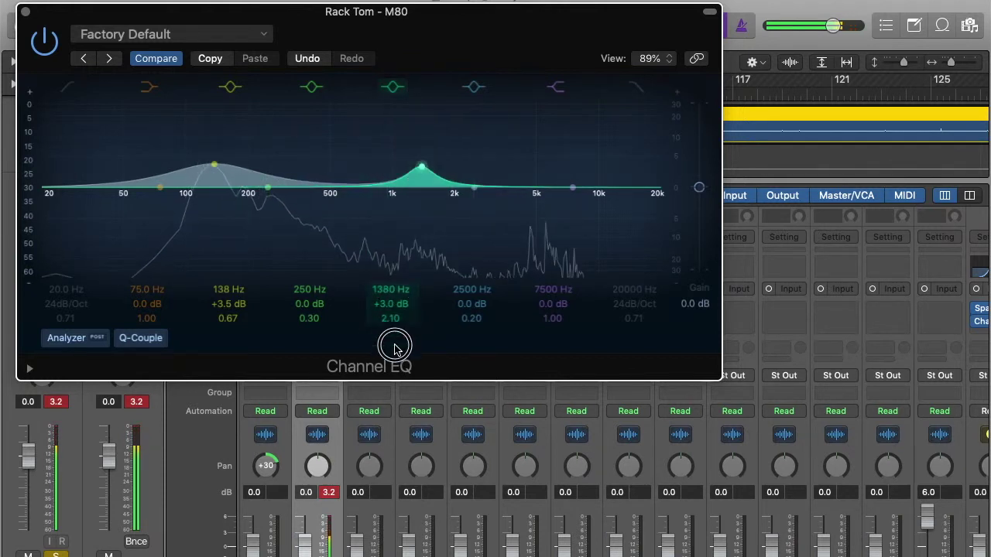
{"action": "left_click_drag", "start_coordinate": [393, 319], "coordinate": [394, 348]}
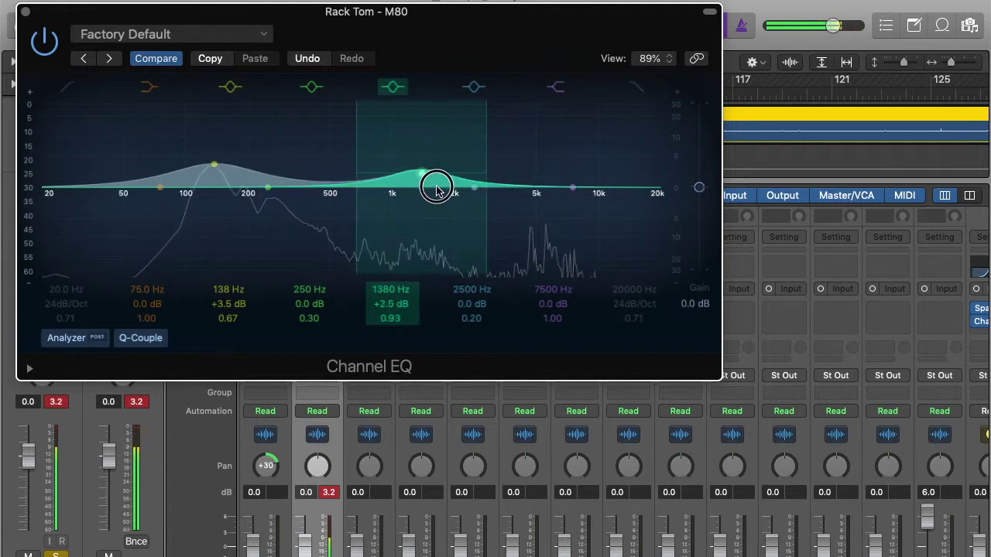
{"action": "left_click_drag", "start_coordinate": [437, 187], "coordinate": [461, 195]}
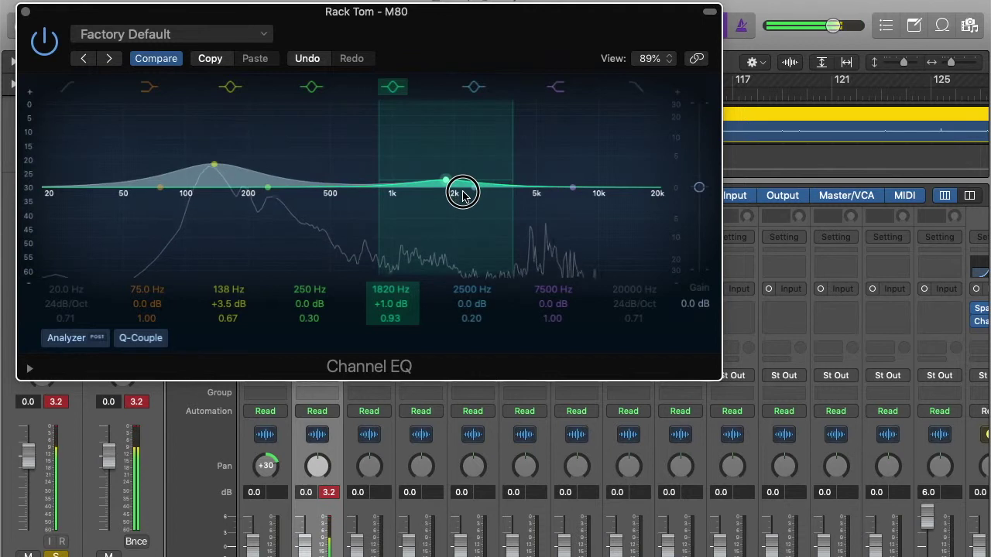
- Sweep the 250 Hz EQ band and set it to a narrow cut at 210 Hz, -1.0 dB, Q 4.80
{"action": "left_click_drag", "start_coordinate": [271, 187], "coordinate": [272, 145]}
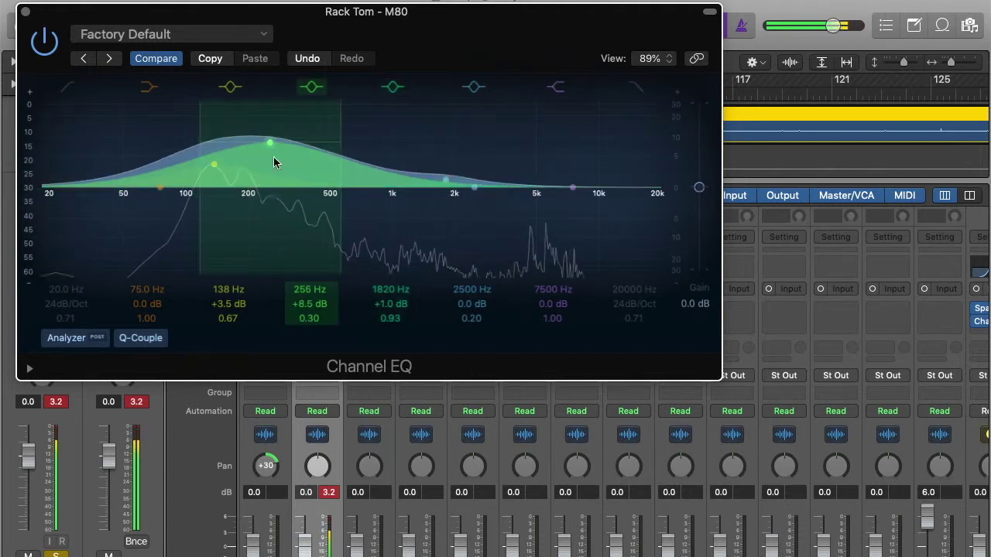
{"action": "left_click_drag", "start_coordinate": [309, 321], "coordinate": [309, 294]}
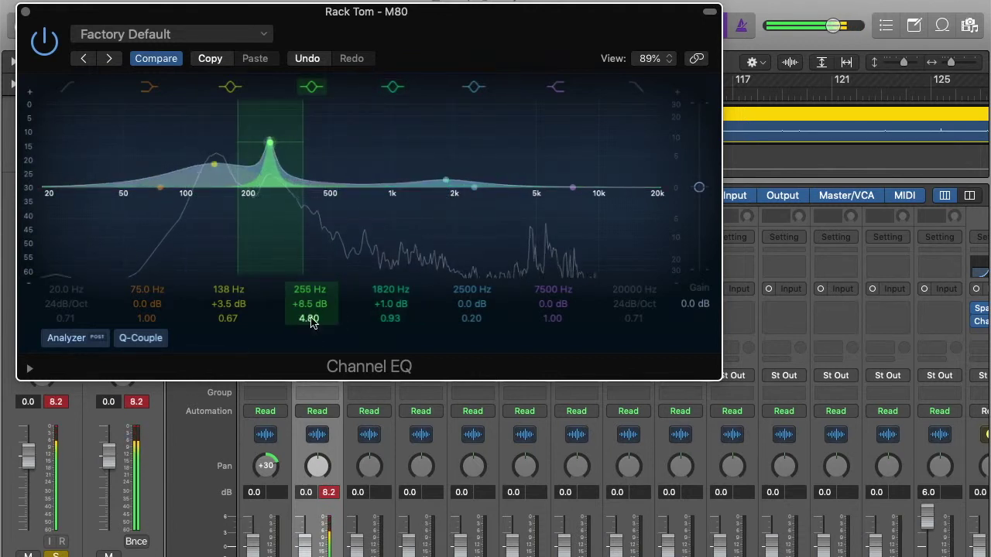
{"action": "left_click_drag", "start_coordinate": [270, 159], "coordinate": [252, 200]}
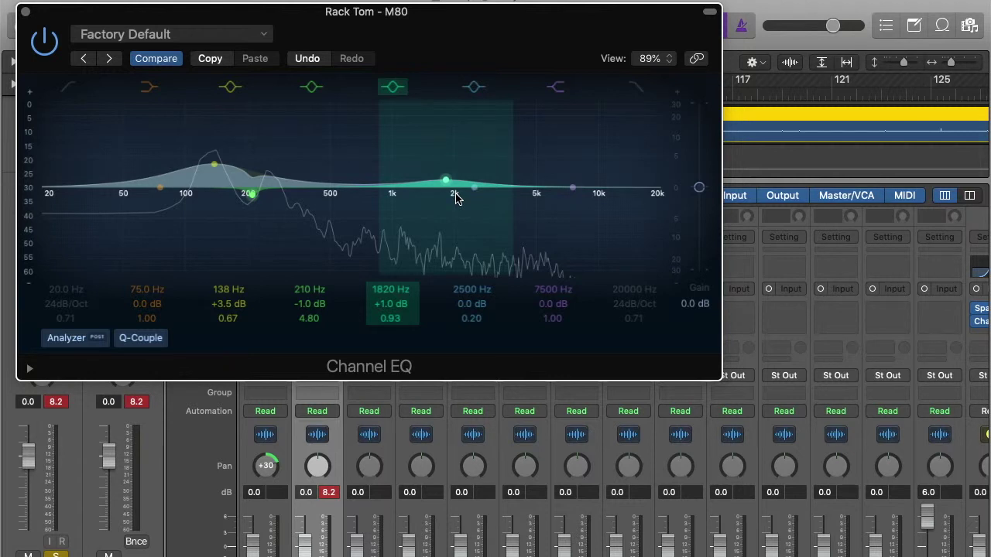
{"action": "left_click", "coordinate": [24, 12]}
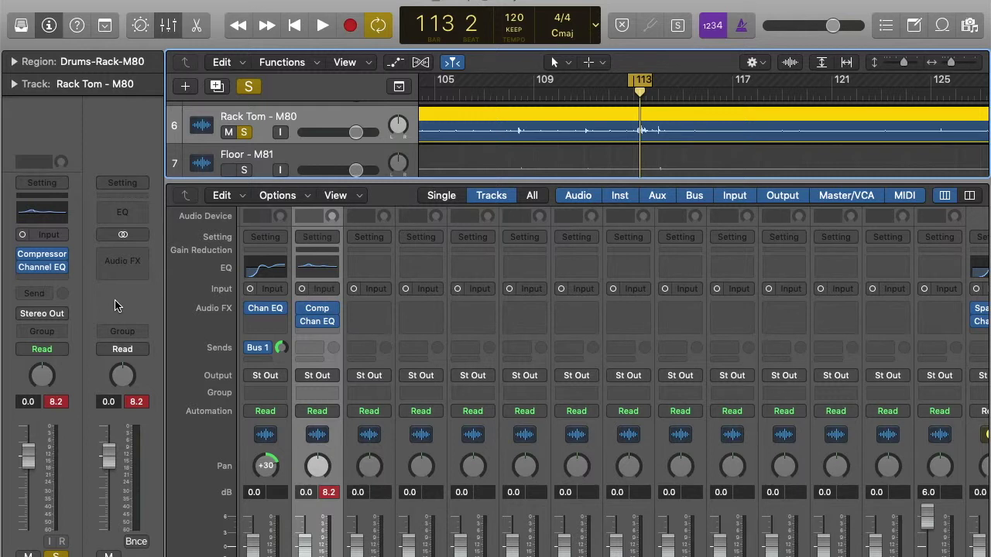
- Insert a Noise Gate after the Rack Tom's Channel EQ and set its threshold to -10 dB
{"action": "left_click", "coordinate": [45, 278]}
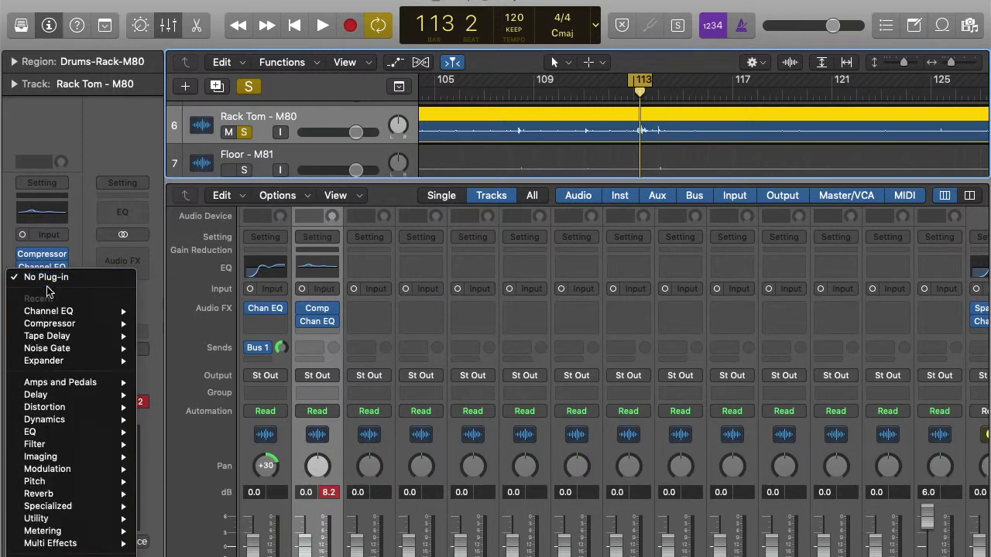
{"action": "mouse_move", "coordinate": [47, 387]}
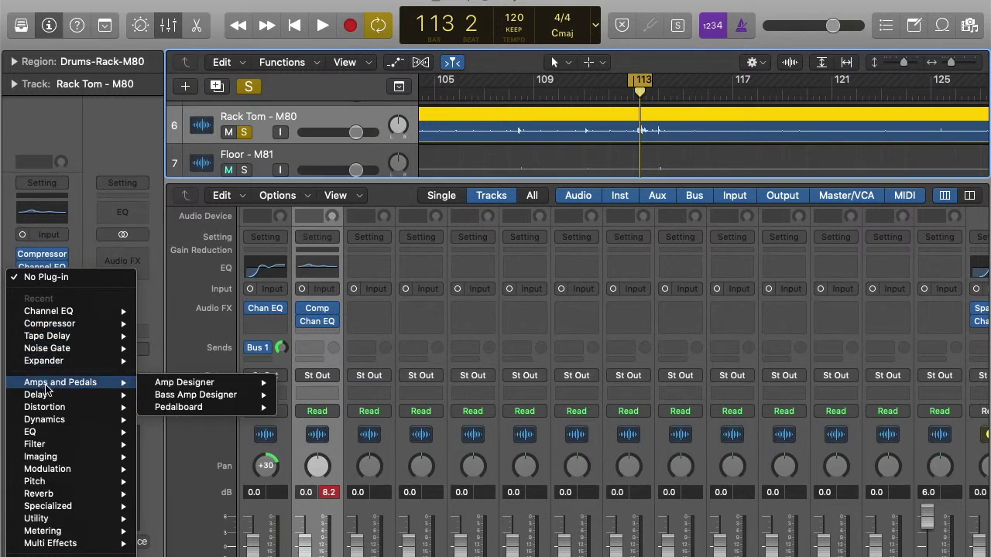
{"action": "mouse_move", "coordinate": [46, 422]}
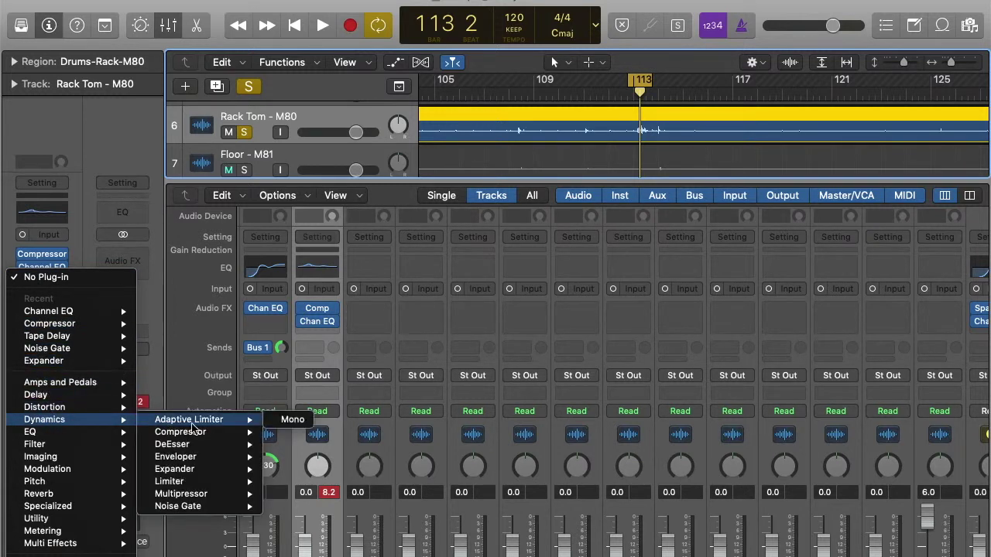
{"action": "key", "text": "Escape"}
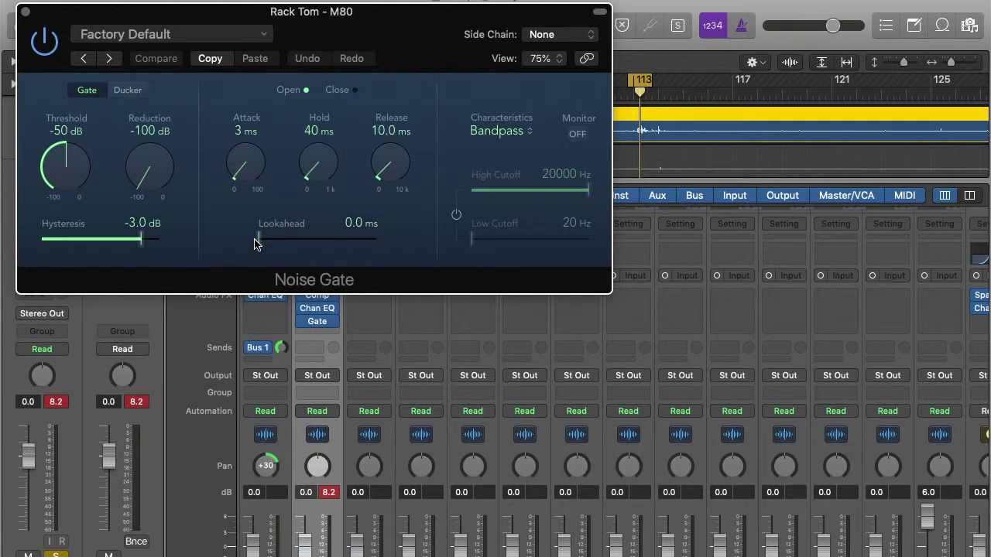
{"action": "left_click_drag", "start_coordinate": [68, 170], "coordinate": [75, 323]}
{"action": "left_click_drag", "start_coordinate": [72, 179], "coordinate": [73, 2]}
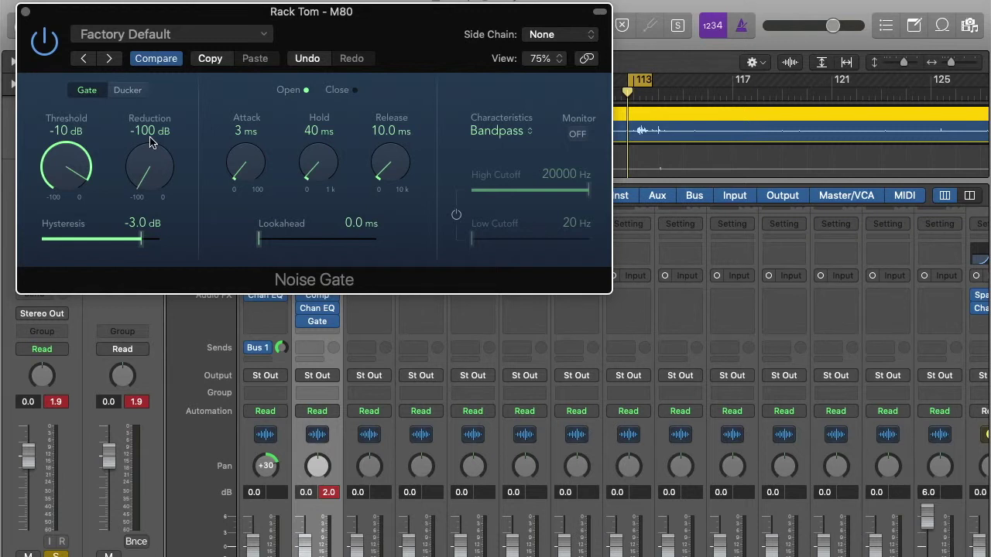
{"action": "left_click_drag", "start_coordinate": [68, 162], "coordinate": [66, 182]}
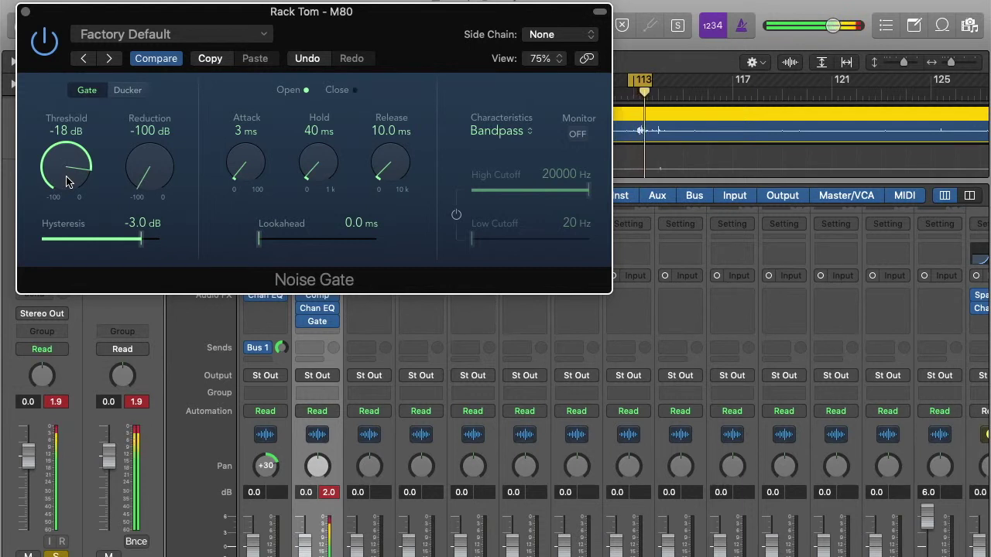
{"action": "left_click_drag", "start_coordinate": [67, 181], "coordinate": [66, 175]}
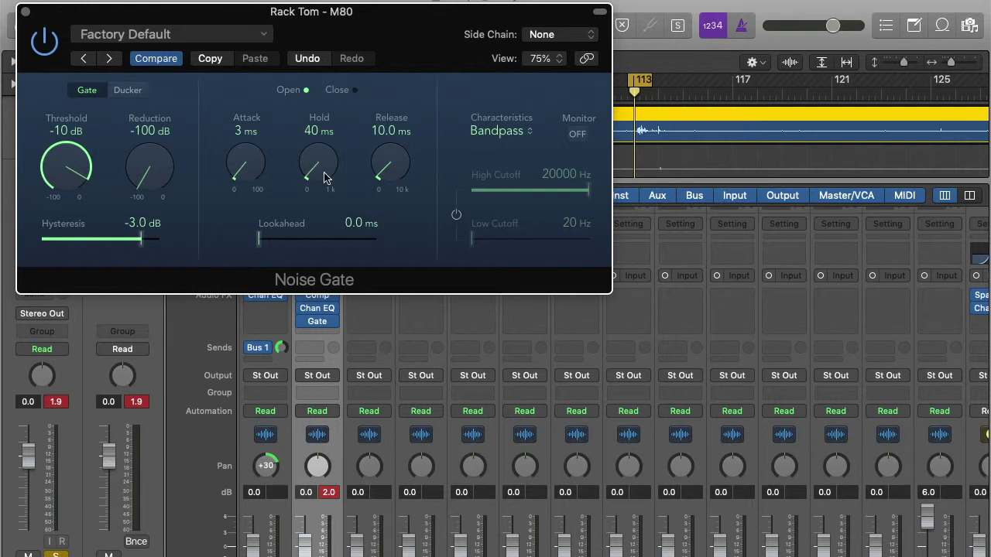
- Set the Noise Gate's hold time to 200 ms while listening to the tom's decay
{"action": "mouse_move", "coordinate": [324, 177]}
{"action": "left_mouse_down"}
{"action": "mouse_move", "coordinate": [323, 151]}
{"action": "mouse_move", "coordinate": [315, 171]}
{"action": "left_mouse_up"}
{"action": "key", "text": "space"}
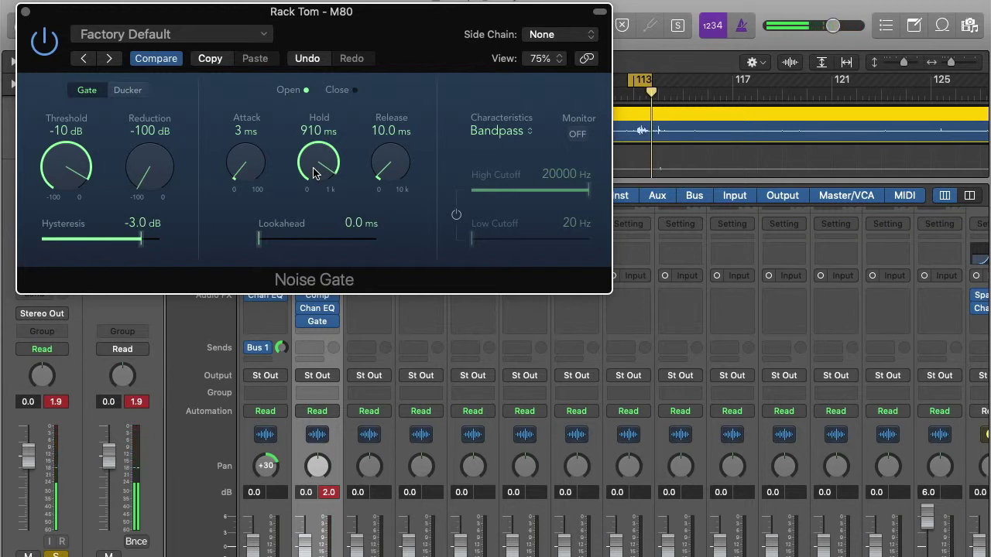
{"action": "left_click_drag", "start_coordinate": [314, 172], "coordinate": [324, 329]}
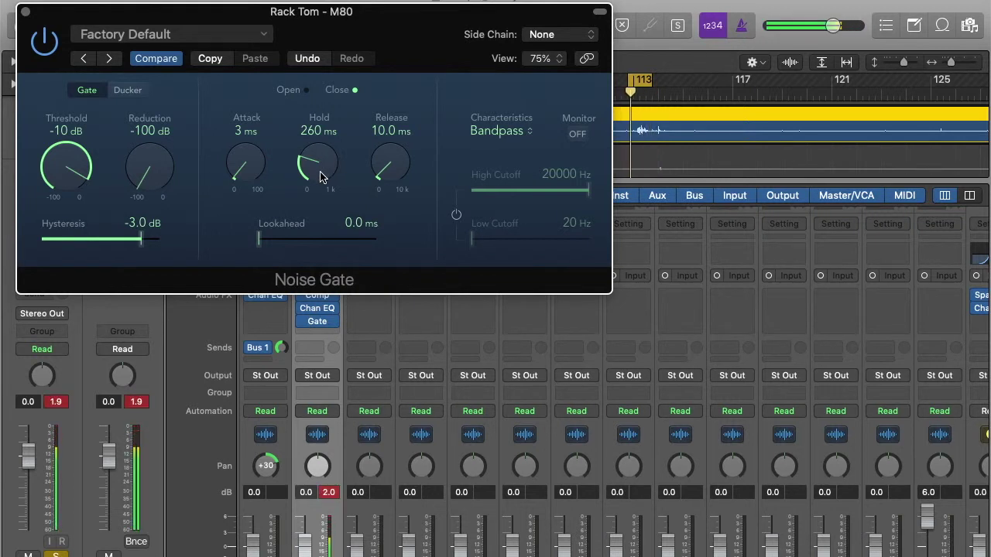
{"action": "left_click_drag", "start_coordinate": [321, 177], "coordinate": [322, 180]}
{"action": "mouse_move", "coordinate": [321, 181]}
{"action": "left_mouse_down"}
{"action": "mouse_move", "coordinate": [327, 224]}
{"action": "mouse_move", "coordinate": [325, 190]}
{"action": "left_mouse_up"}
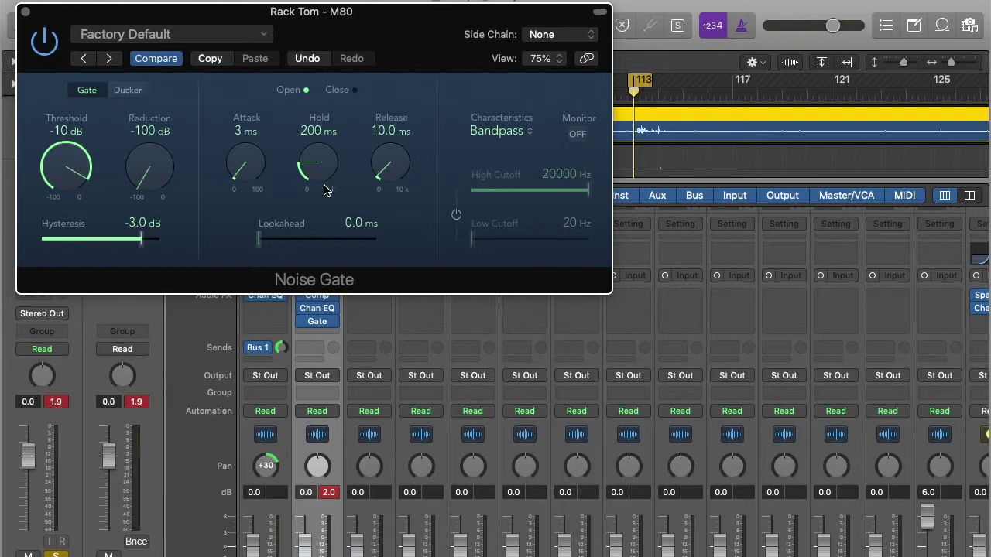
{"action": "left_click", "coordinate": [26, 12]}
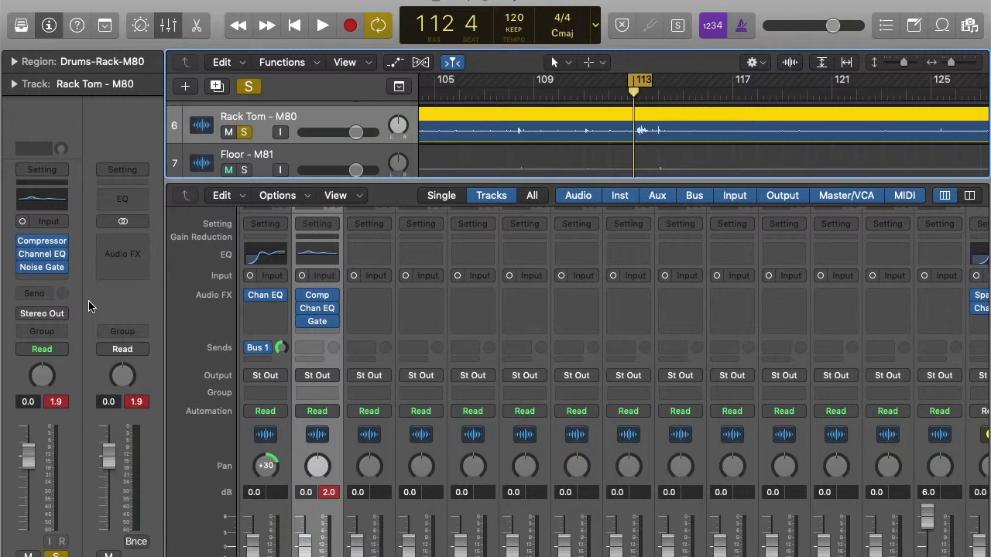
- Pan the Rack Tom track to -15 and add a send to Bus 1
{"action": "left_click", "coordinate": [42, 378]}
{"action": "mouse_move", "coordinate": [41, 378]}
{"action": "left_mouse_down"}
{"action": "mouse_move", "coordinate": [42, 400]}
{"action": "mouse_move", "coordinate": [43, 390]}
{"action": "left_mouse_up"}
{"action": "left_click", "coordinate": [42, 296]}
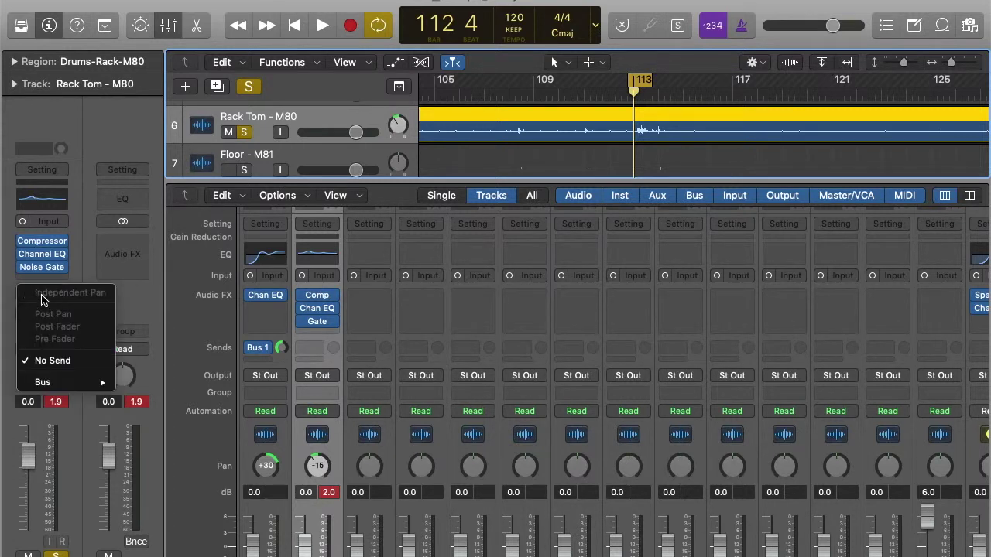
{"action": "mouse_move", "coordinate": [75, 387]}
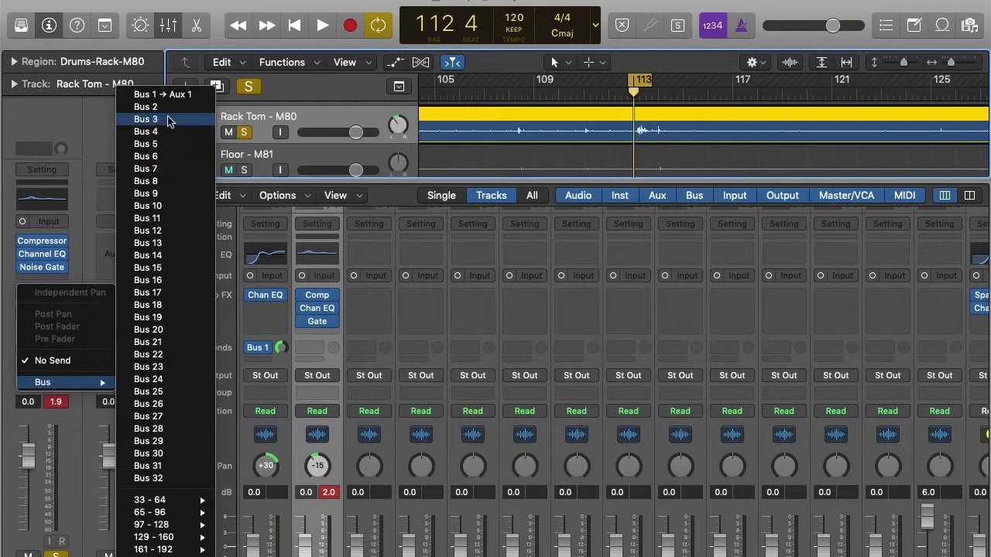
{"action": "left_click", "coordinate": [179, 95]}
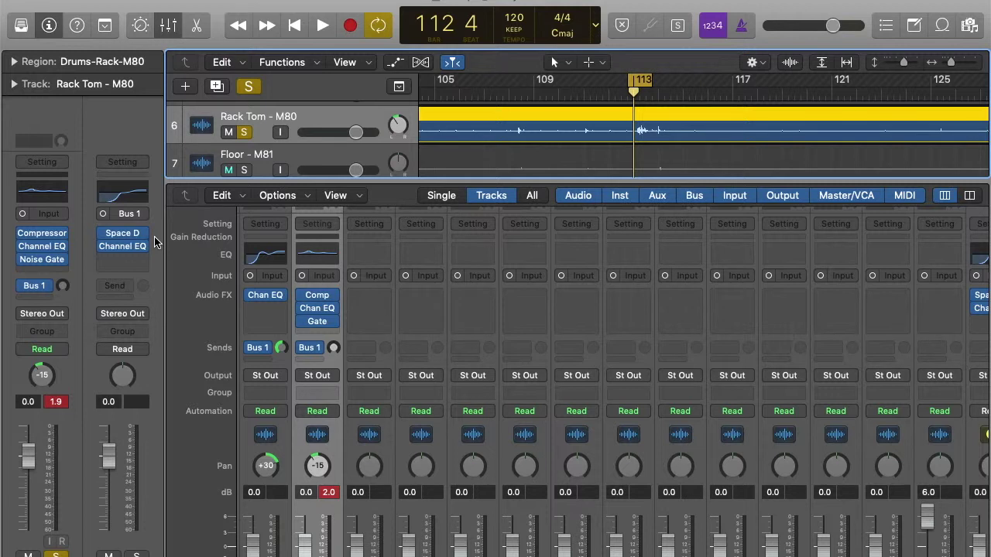
- Set the Rack Tom's Bus 1 send level to -9.6 dB during playback
{"action": "key", "text": "space"}
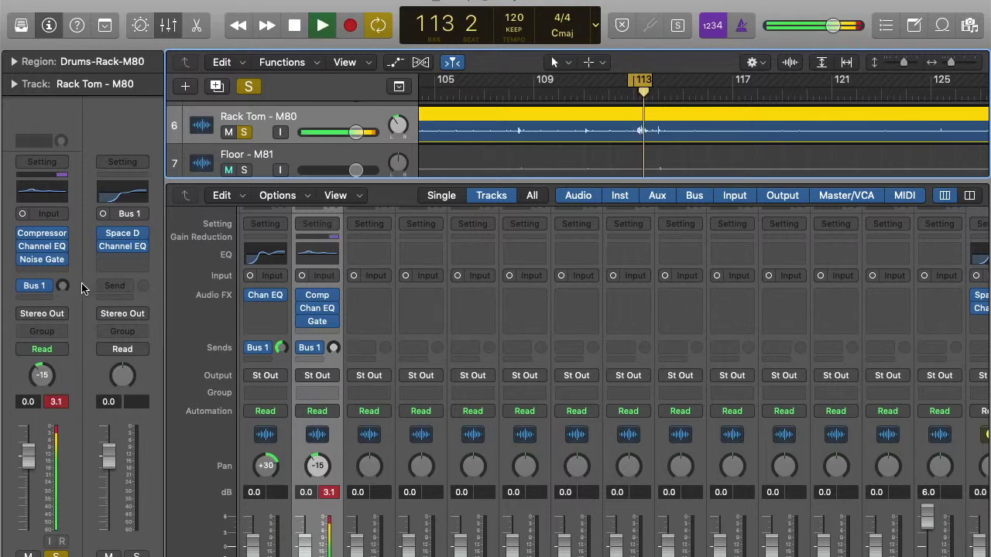
{"action": "left_click_drag", "start_coordinate": [62, 286], "coordinate": [69, 223]}
{"action": "mouse_move", "coordinate": [62, 287]}
{"action": "left_mouse_down"}
{"action": "mouse_move", "coordinate": [64, 229]}
{"action": "mouse_move", "coordinate": [68, 285]}
{"action": "left_mouse_up"}
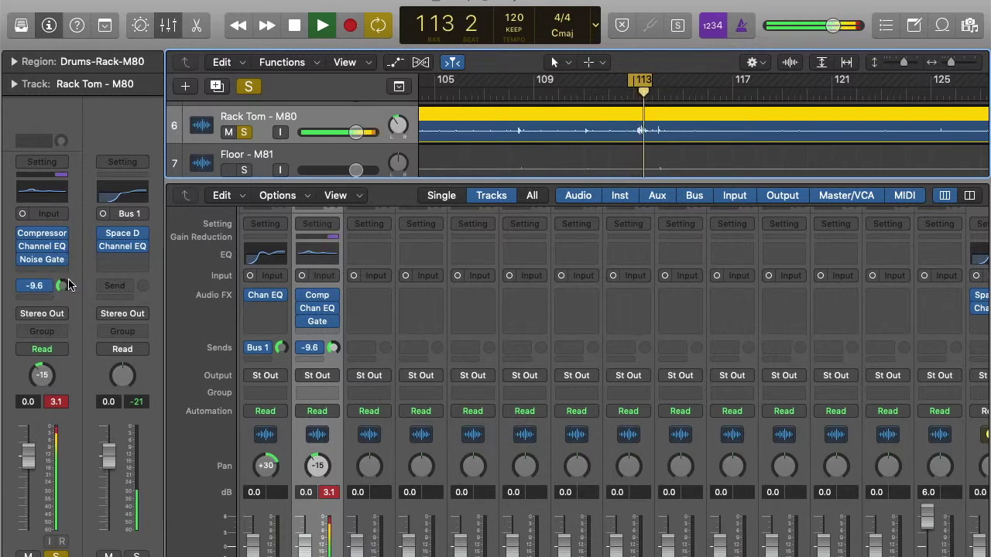
{"action": "key", "text": "space"}
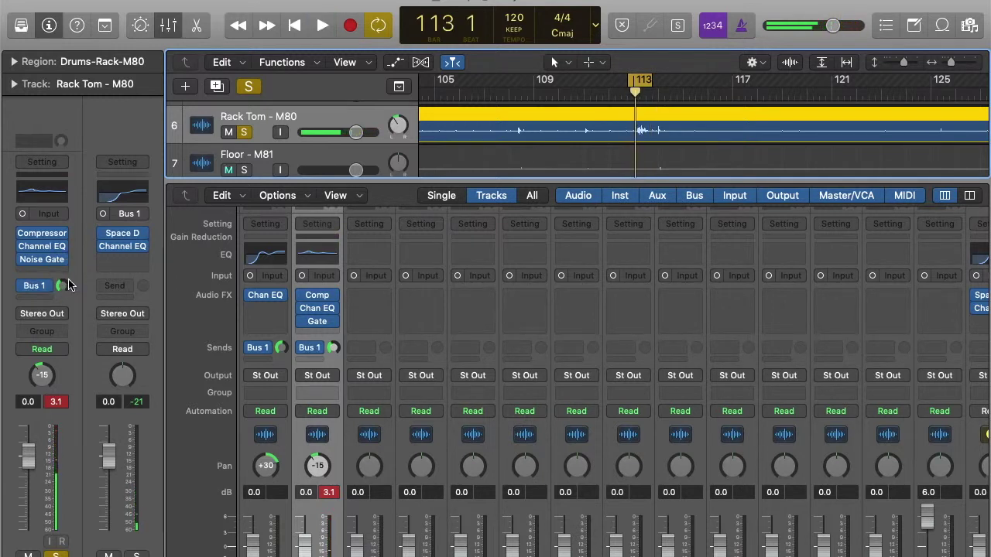